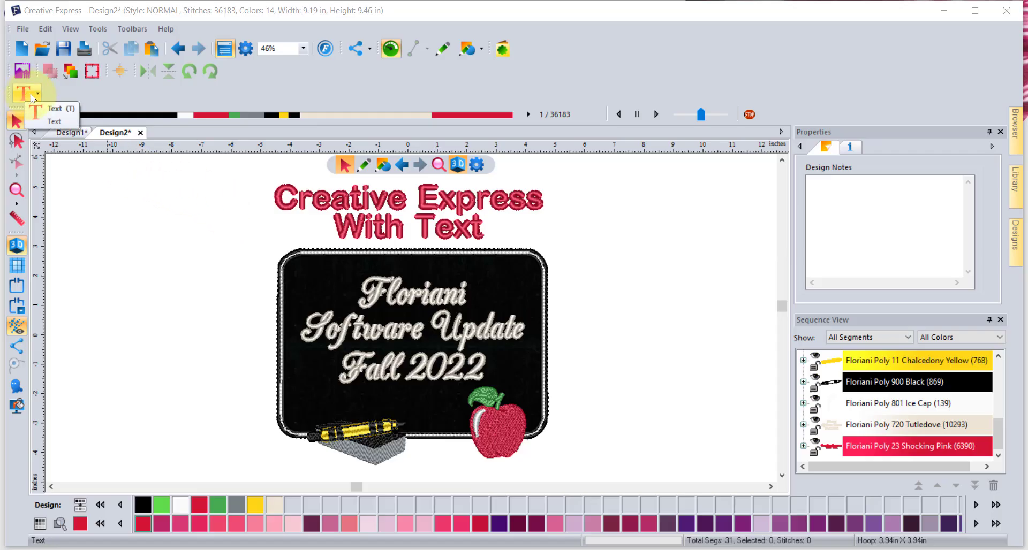
Step: Bring up the Design1 sheet with its four red lettering samples
left_click(32, 96)
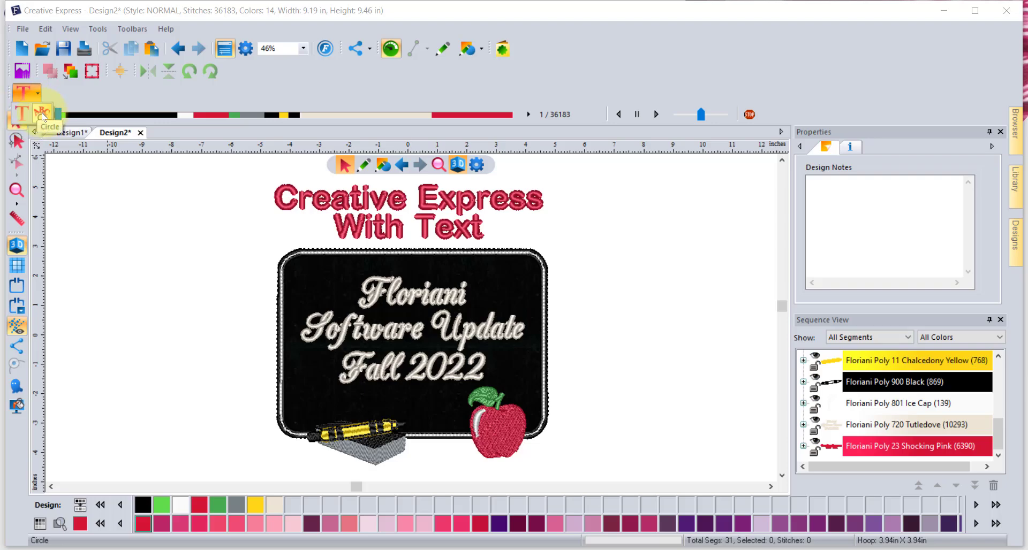
left_click(82, 134)
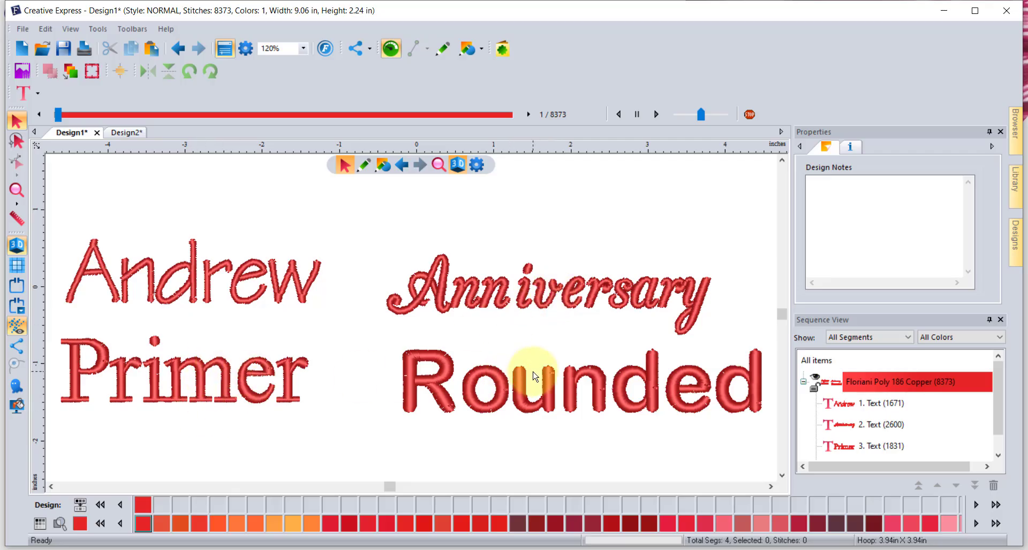
Step: Place a straight lettering object and replace its MY TEXT placeholder with Trevor
left_click(23, 92)
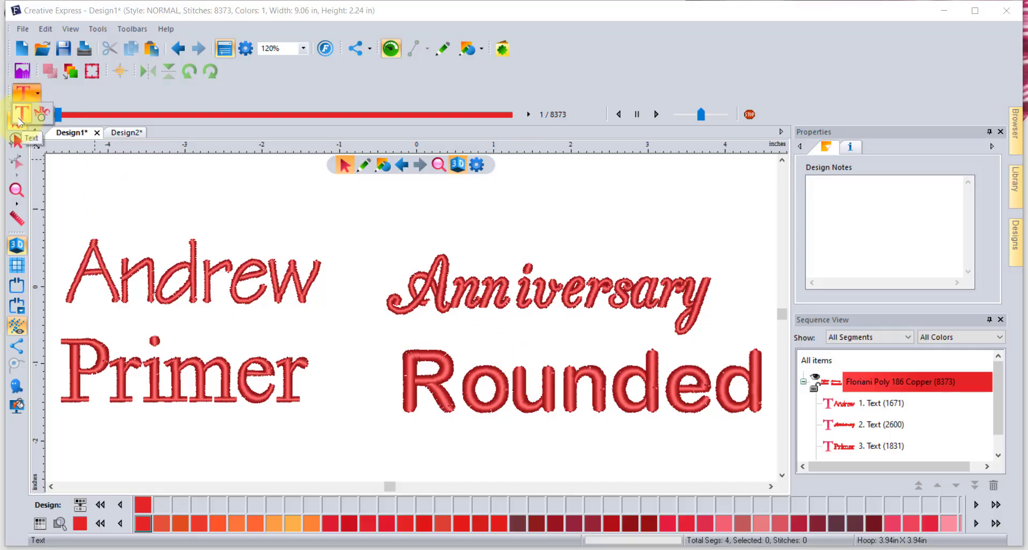
left_click(19, 119)
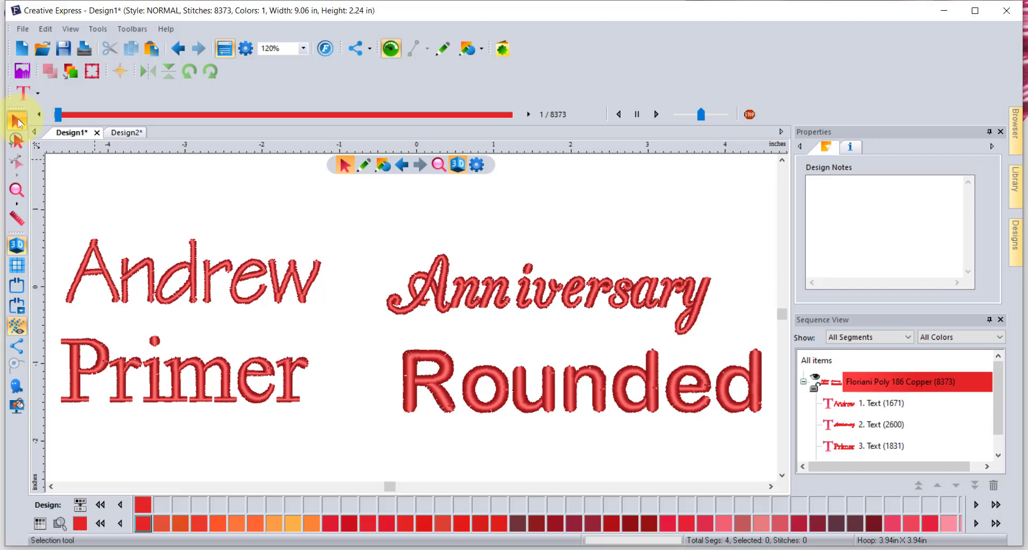
left_click(91, 198)
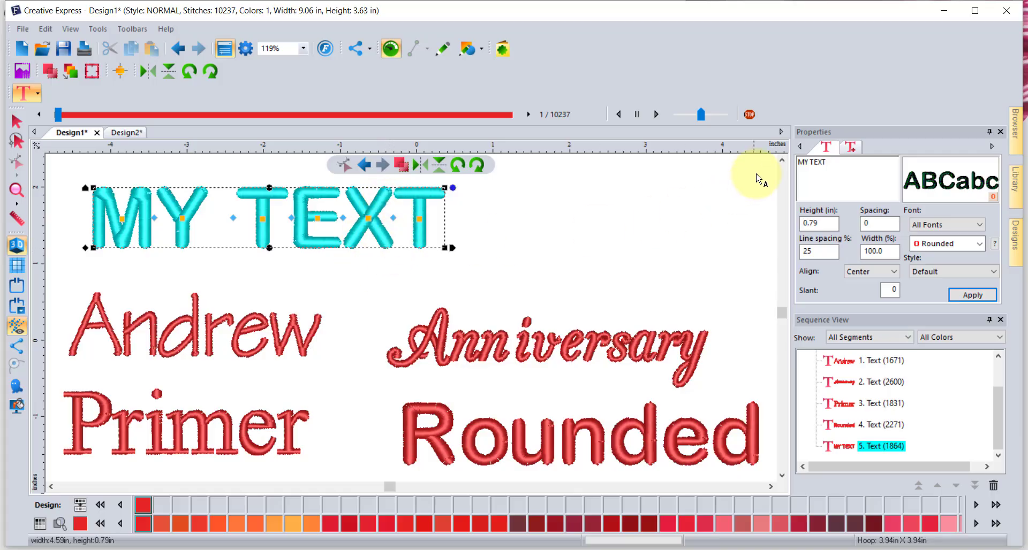
left_click_drag(837, 163, 774, 176)
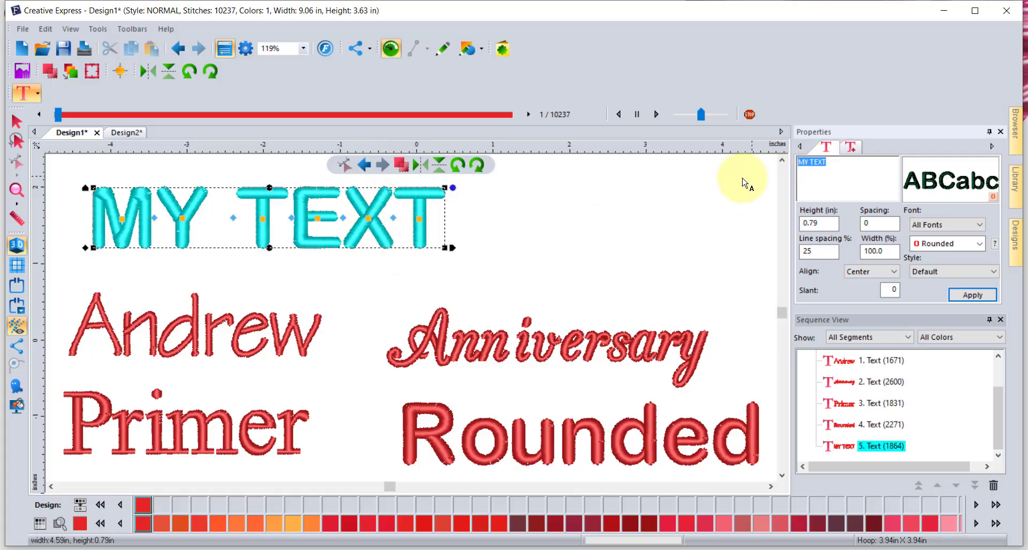
type("Trevor")
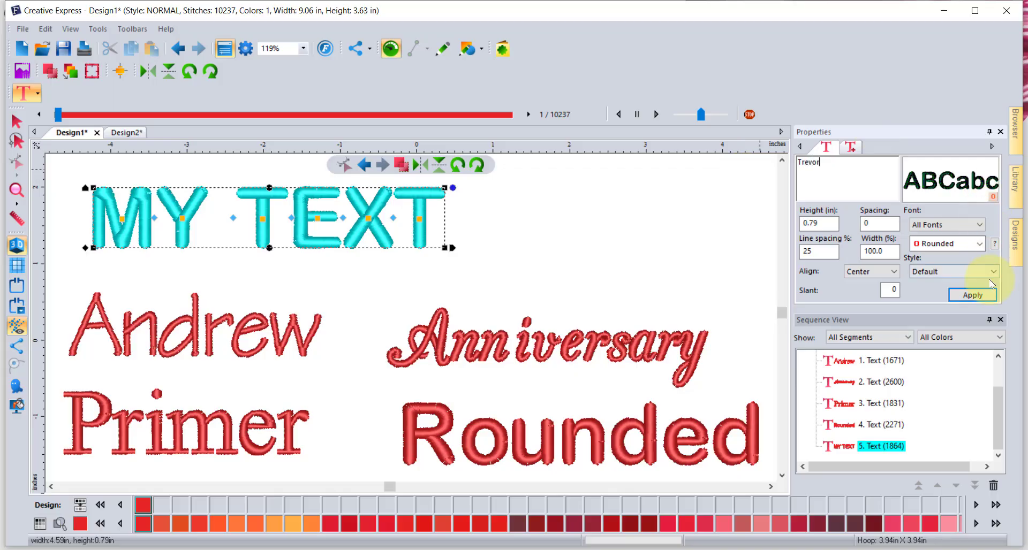
left_click(974, 295)
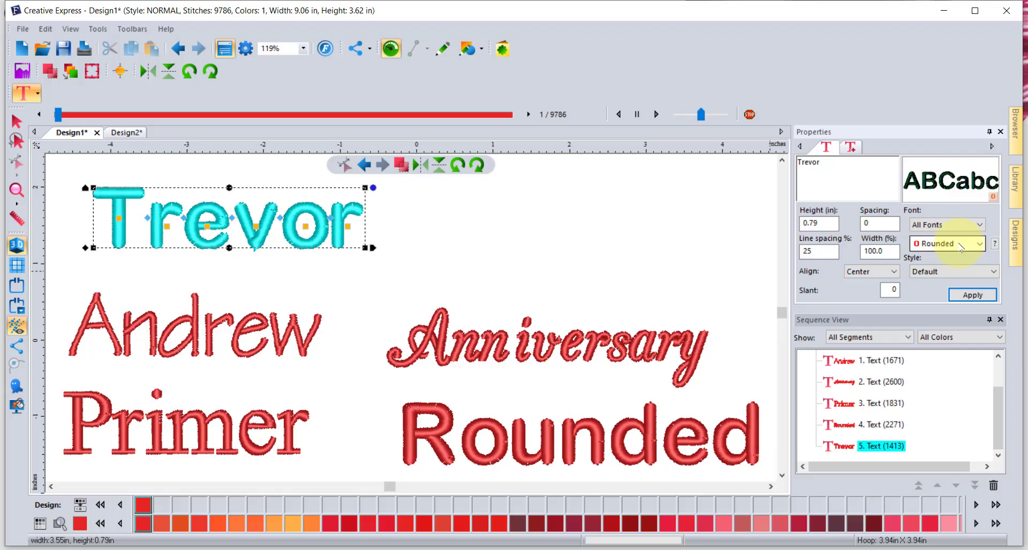
left_click(958, 248)
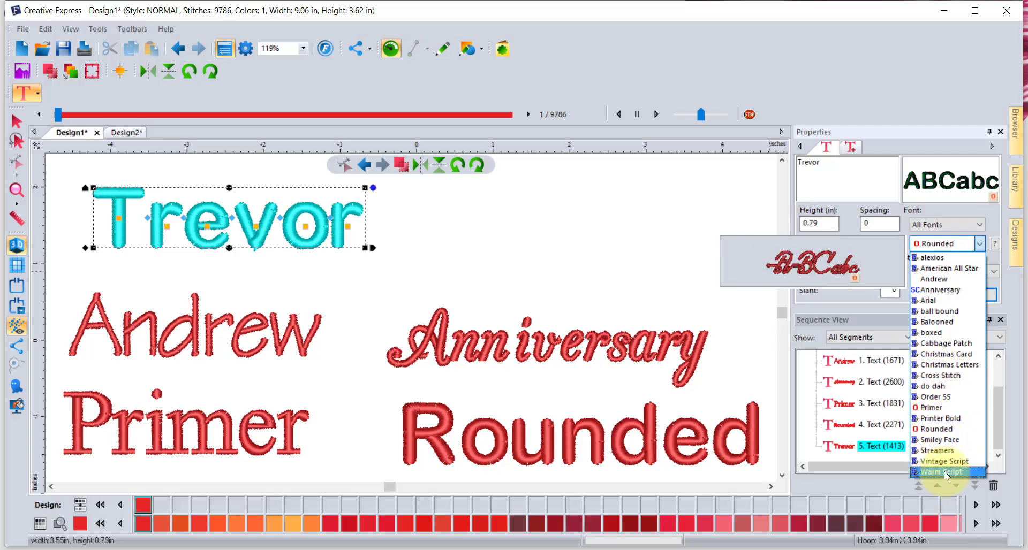
left_click(927, 72)
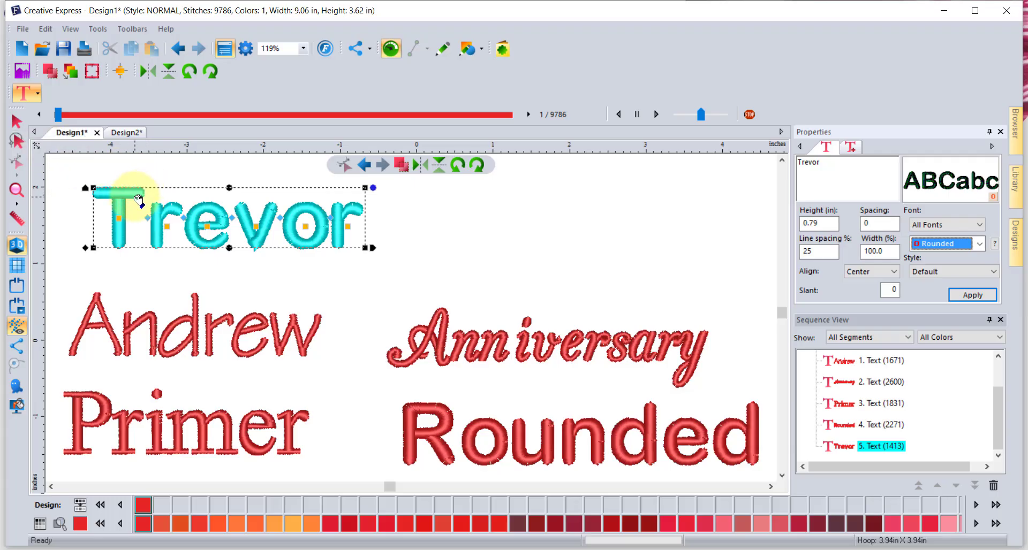
Step: Widen Trevor's letter spacing, stretching the word to 3.65 in wide
scroll(138, 199, "up", 1)
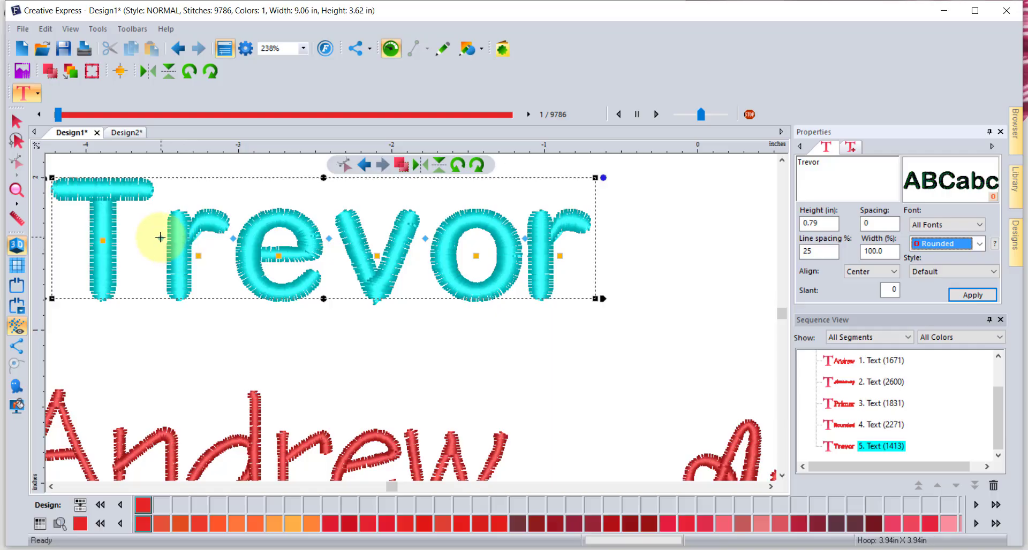
mouse_move(160, 237)
left_mouse_down()
mouse_move(227, 236)
mouse_move(146, 237)
mouse_move(151, 247)
left_mouse_up()
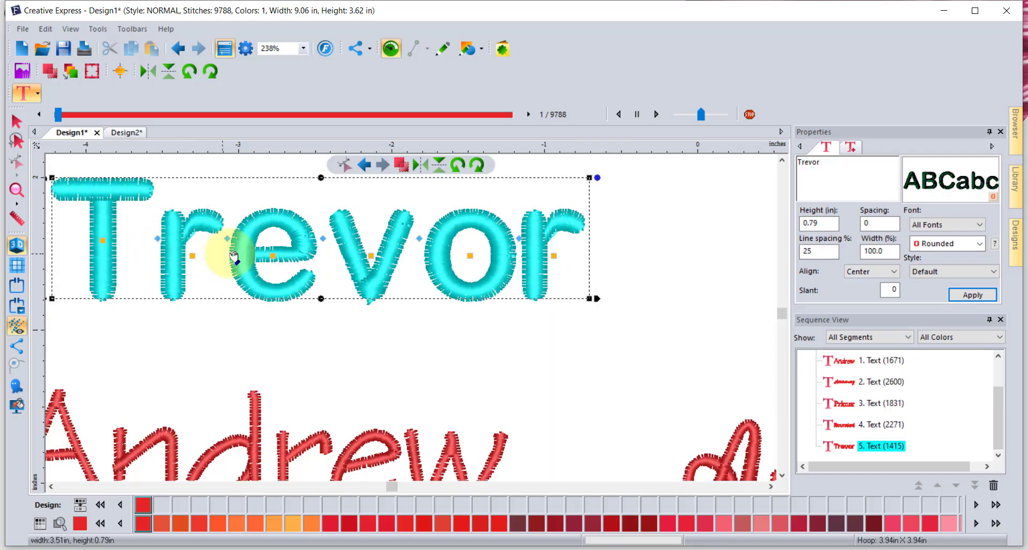
mouse_move(226, 238)
left_mouse_down()
mouse_move(270, 234)
mouse_move(235, 230)
mouse_move(147, 185)
mouse_move(225, 230)
left_mouse_up()
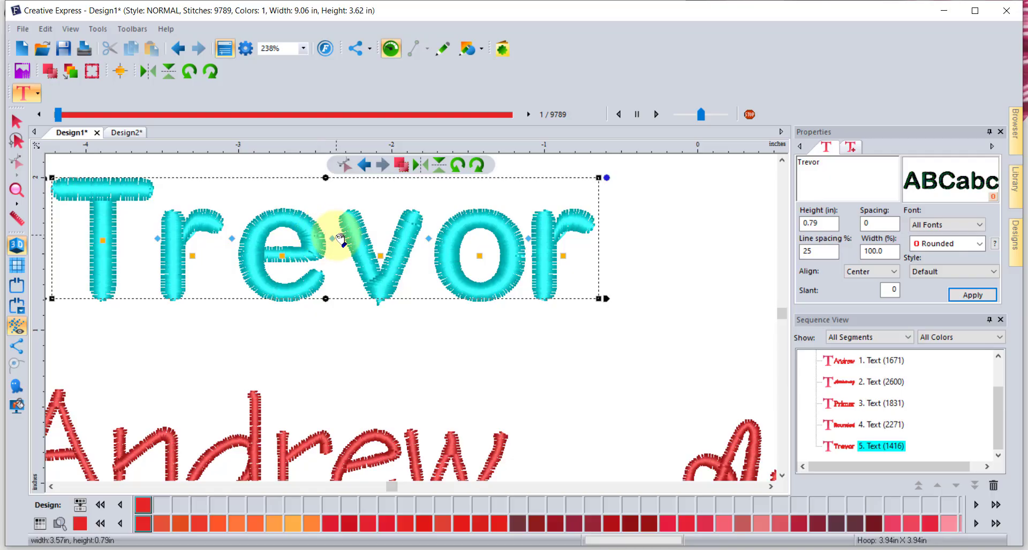
left_click_drag(336, 237, 347, 238)
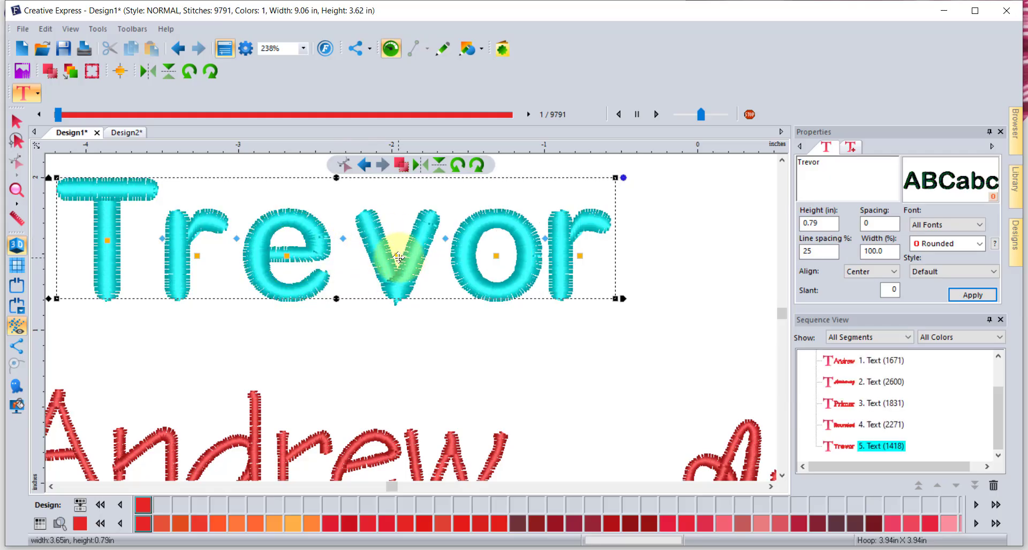
Step: Raise the v, drop the o lower-left and move the r up-left in Trevor
left_click(398, 258)
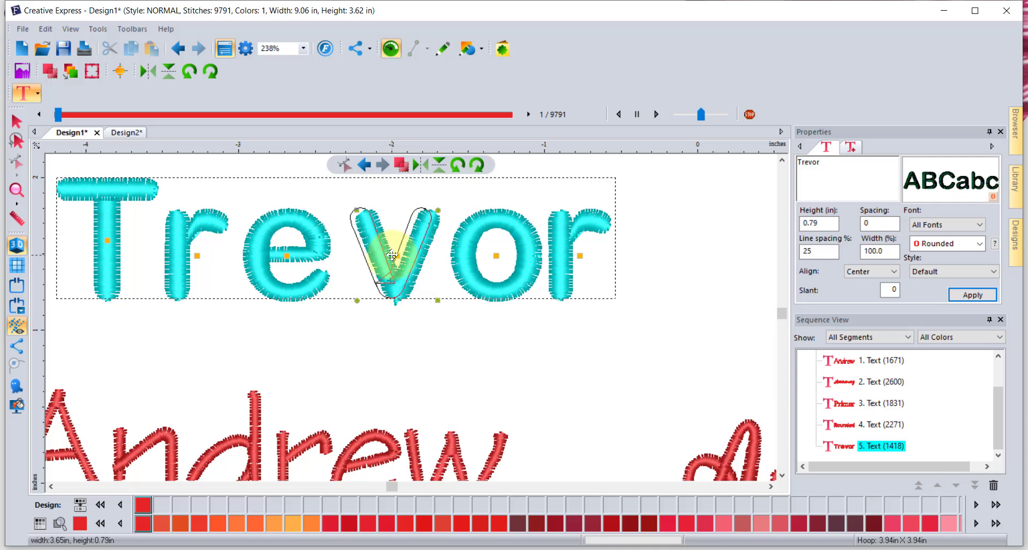
left_click_drag(391, 255, 394, 256)
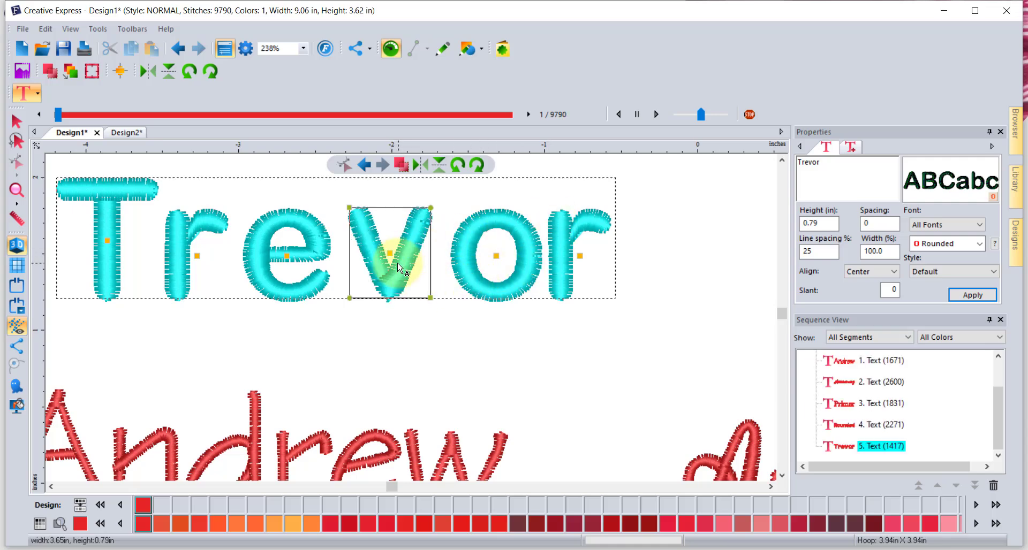
left_click_drag(391, 254, 389, 230)
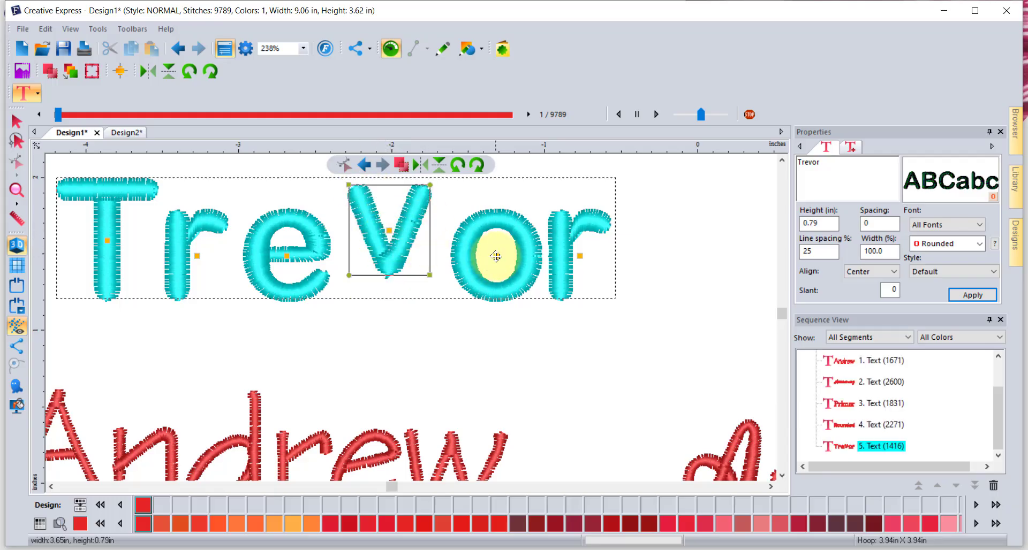
left_click(471, 277)
left_click_drag(472, 277, 470, 275)
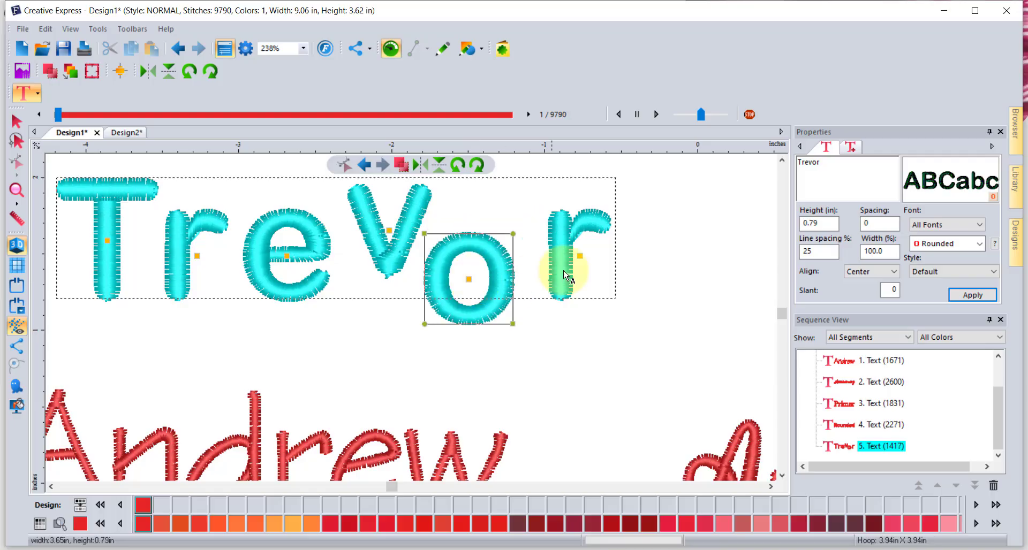
left_click(581, 257)
left_click_drag(582, 256, 570, 241)
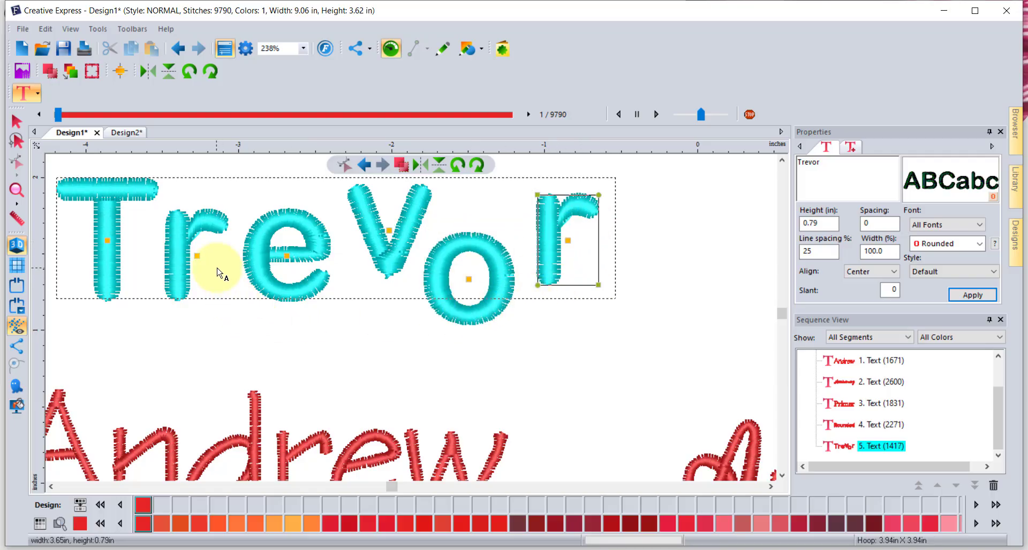
Step: Shift the letters 'evor' right, widening Trevor to 3.74 in
left_click(225, 316)
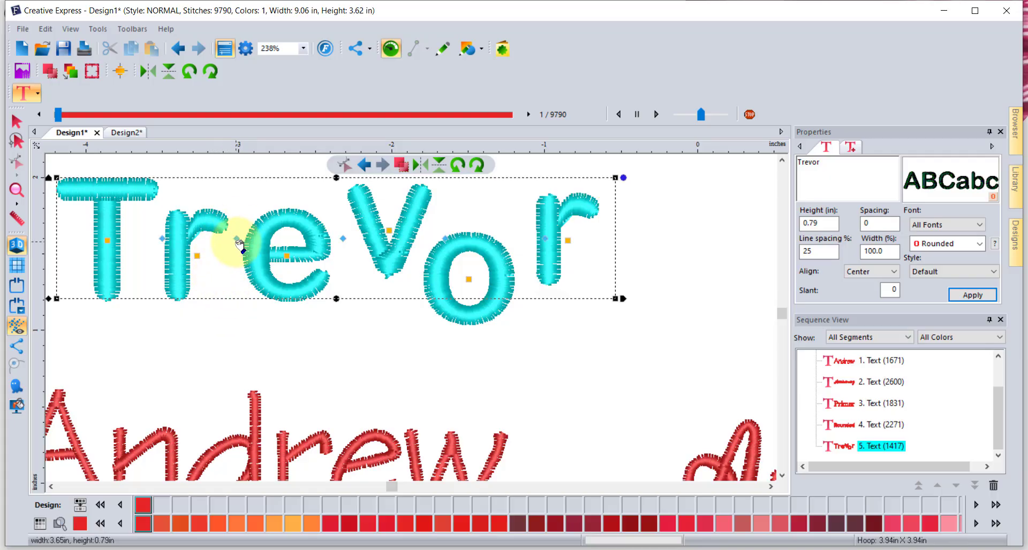
left_click_drag(237, 239, 246, 240)
left_click_drag(255, 257, 383, 262)
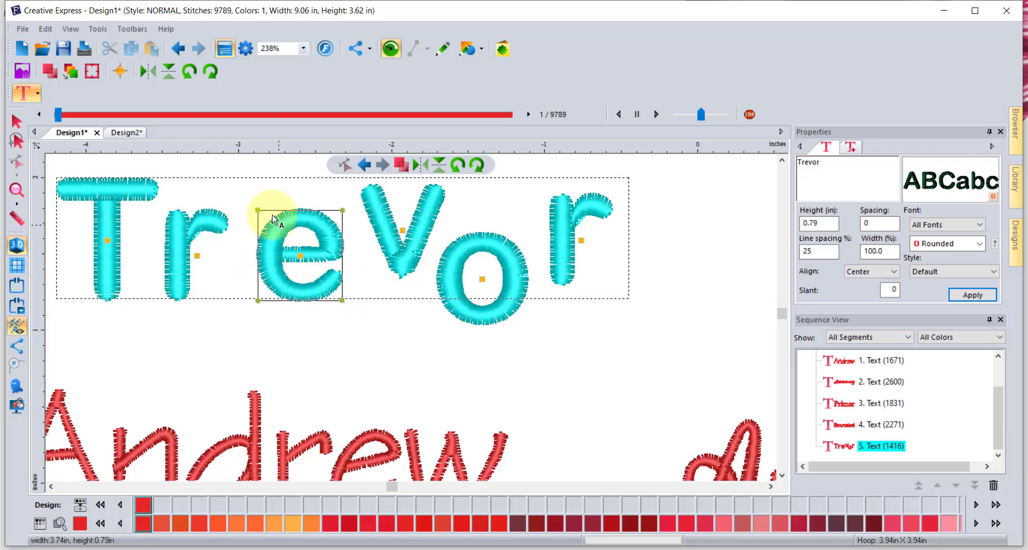
Step: Enlarge and tilt the e, then move the e, v and o leftward
left_click_drag(257, 209, 250, 202)
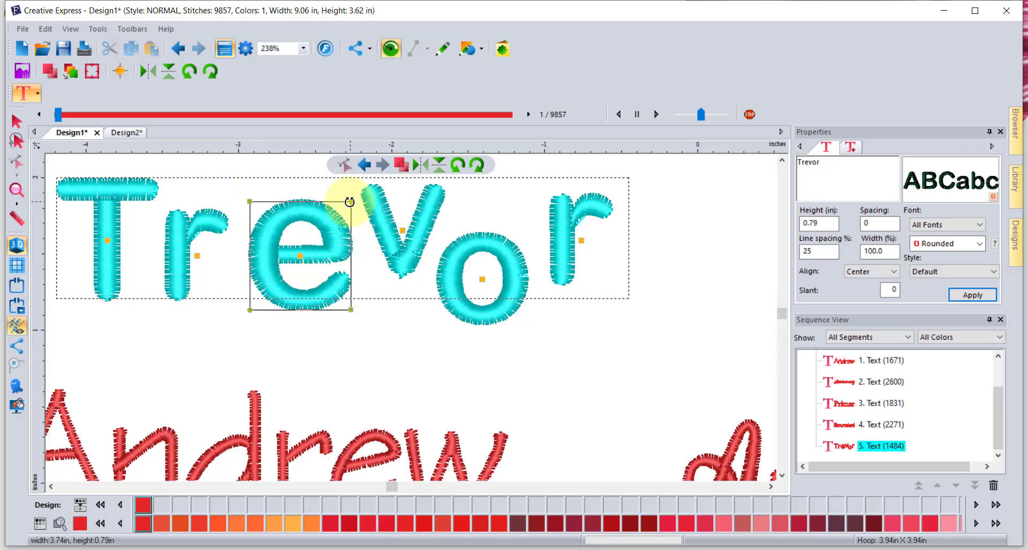
left_click_drag(361, 214, 360, 241)
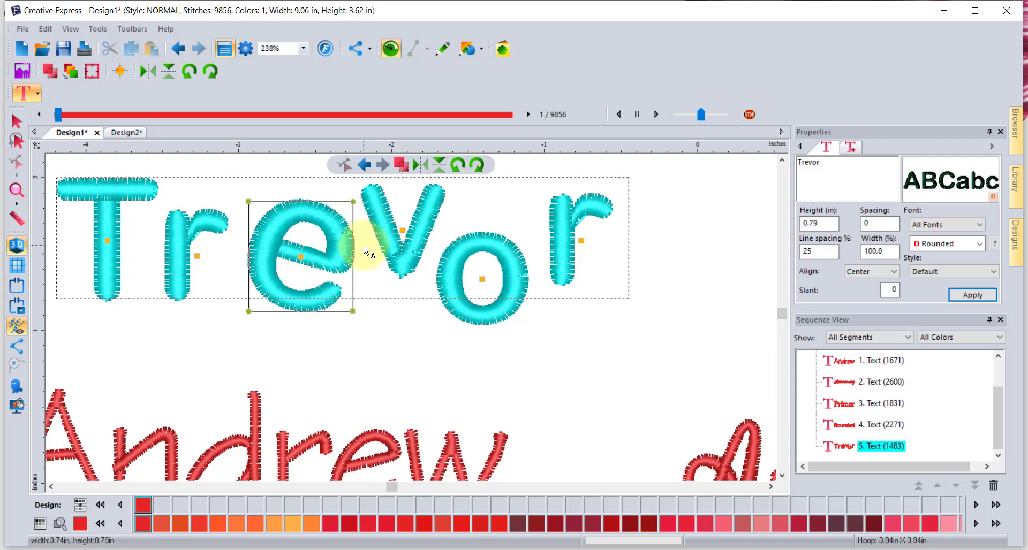
left_click_drag(301, 255, 279, 260)
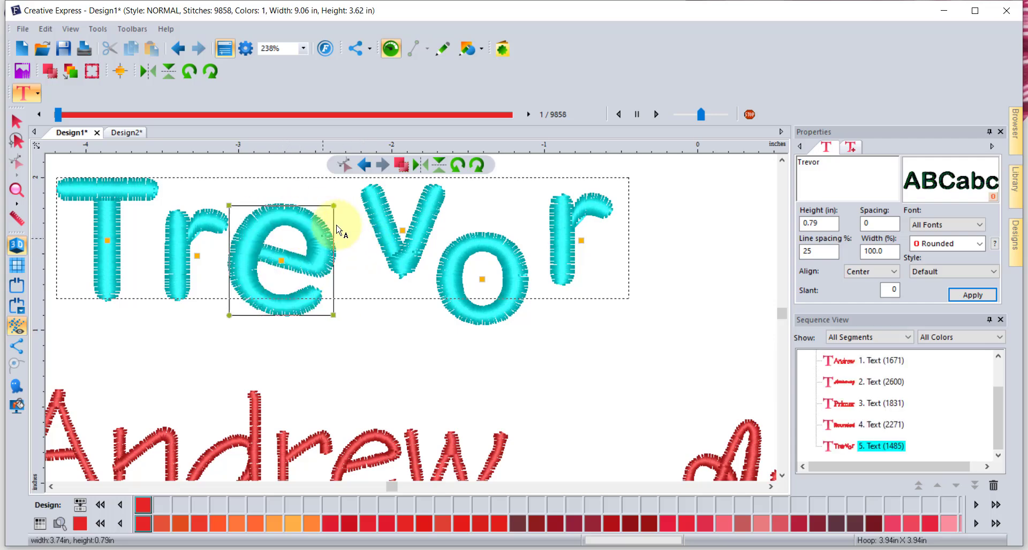
left_click_drag(401, 229, 374, 230)
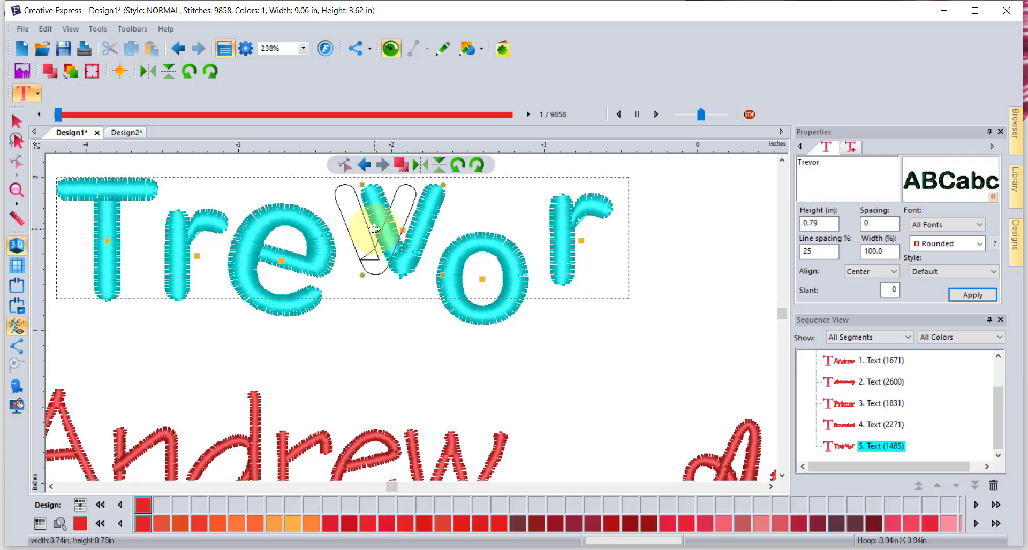
mouse_move(481, 281)
left_mouse_down()
mouse_move(438, 274)
mouse_move(544, 263)
mouse_move(575, 244)
left_mouse_up()
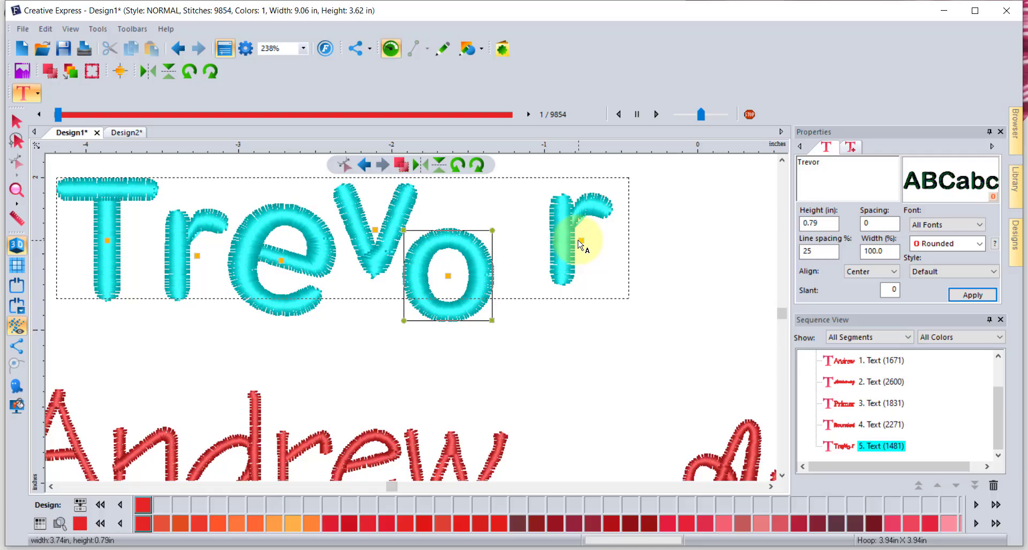
Step: Nudge Trevor left and close up the v, o and r, tightening it to 3.61 in
left_click(578, 241)
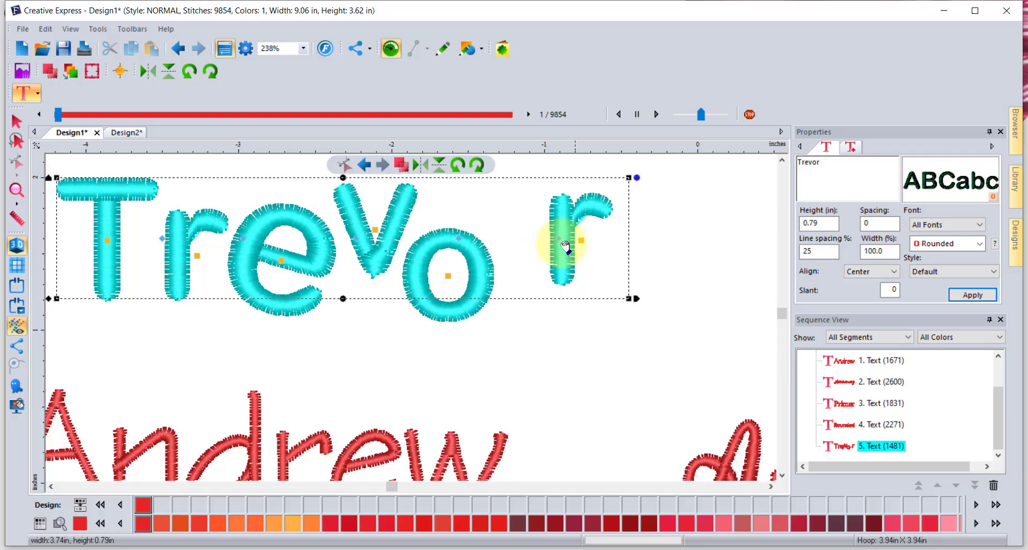
mouse_move(557, 240)
left_mouse_down()
mouse_move(583, 241)
mouse_move(546, 247)
left_mouse_up()
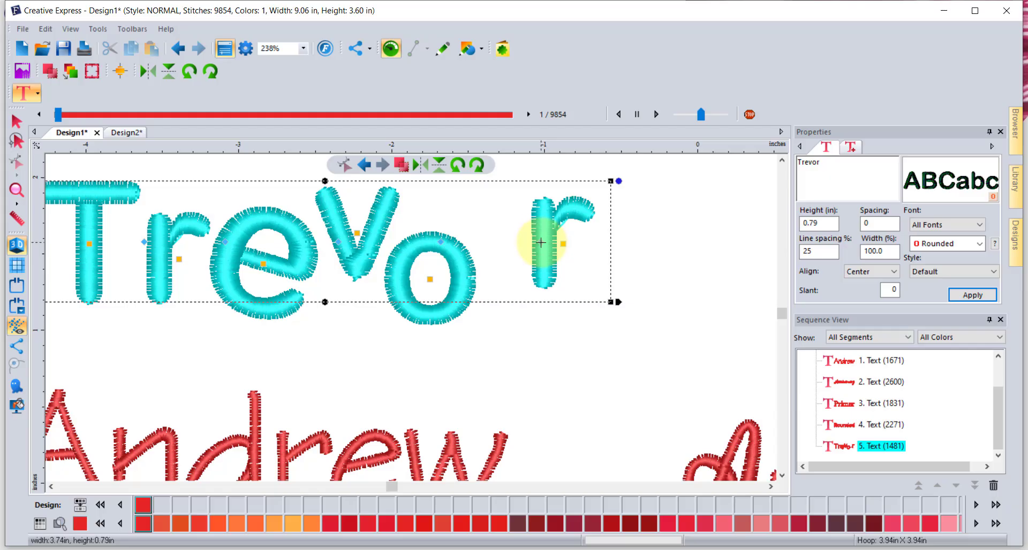
left_click_drag(540, 242, 494, 242)
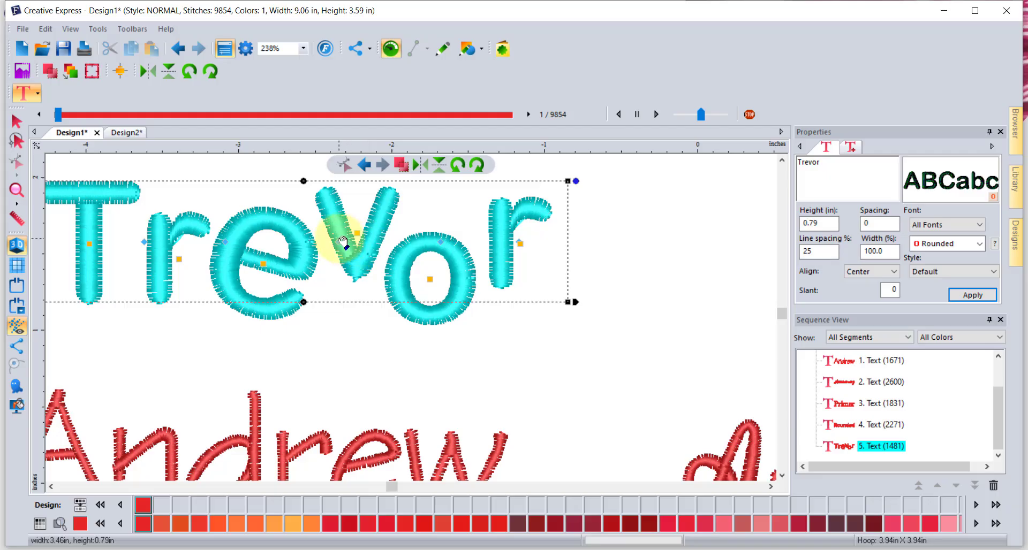
left_click_drag(339, 241, 376, 248)
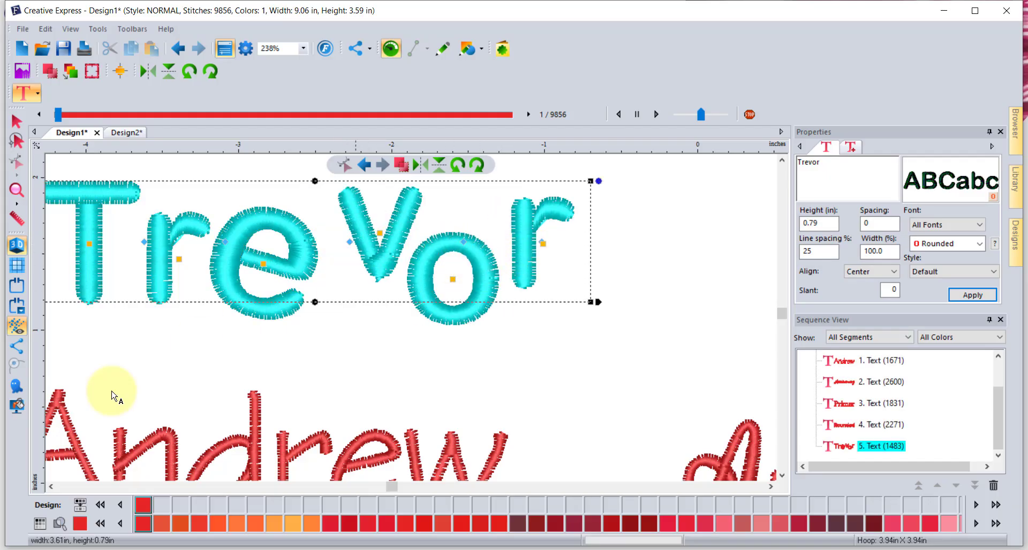
left_click(51, 486)
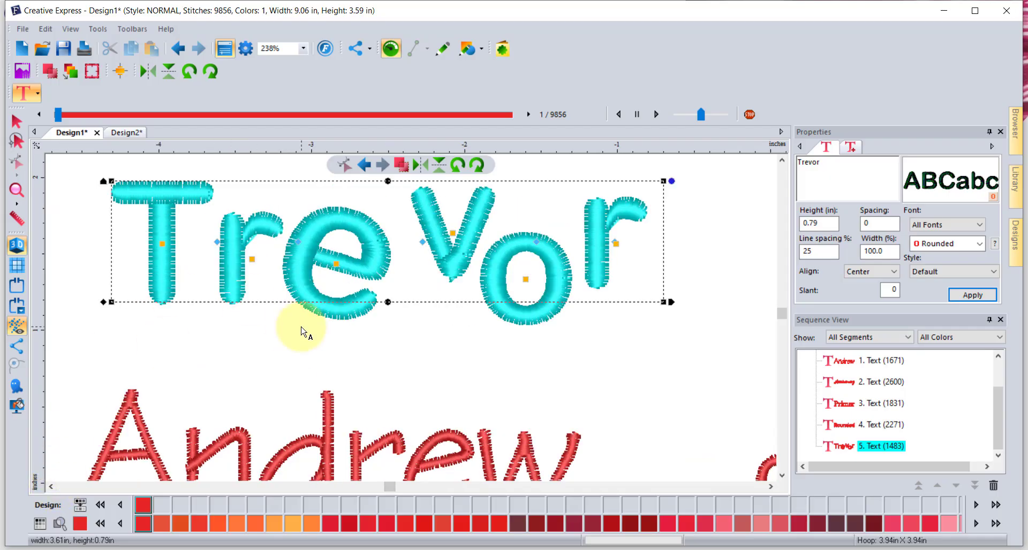
scroll(335, 283, "down", 3)
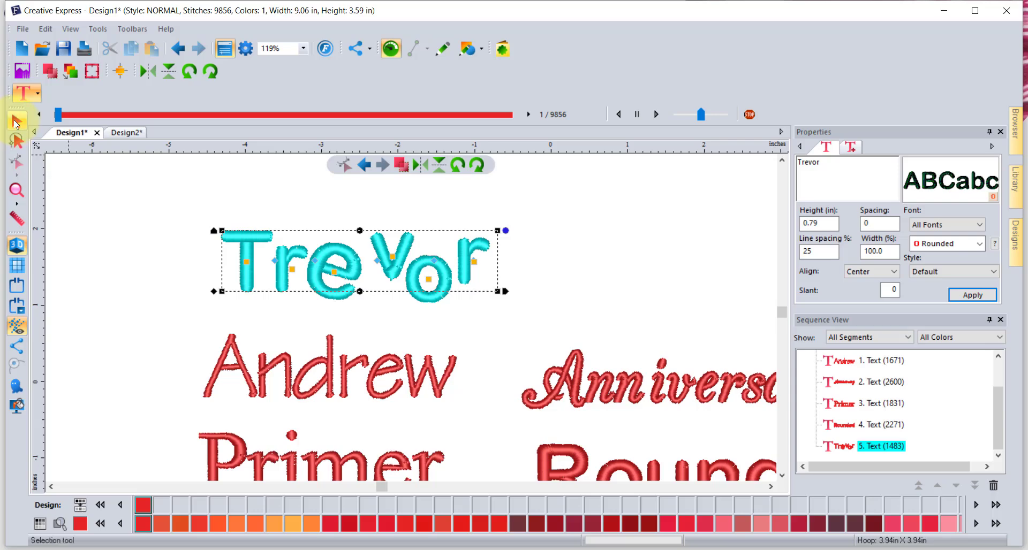
Step: Scale Trevor down to 3.16 × 0.83 in and deselect it
left_click(16, 122)
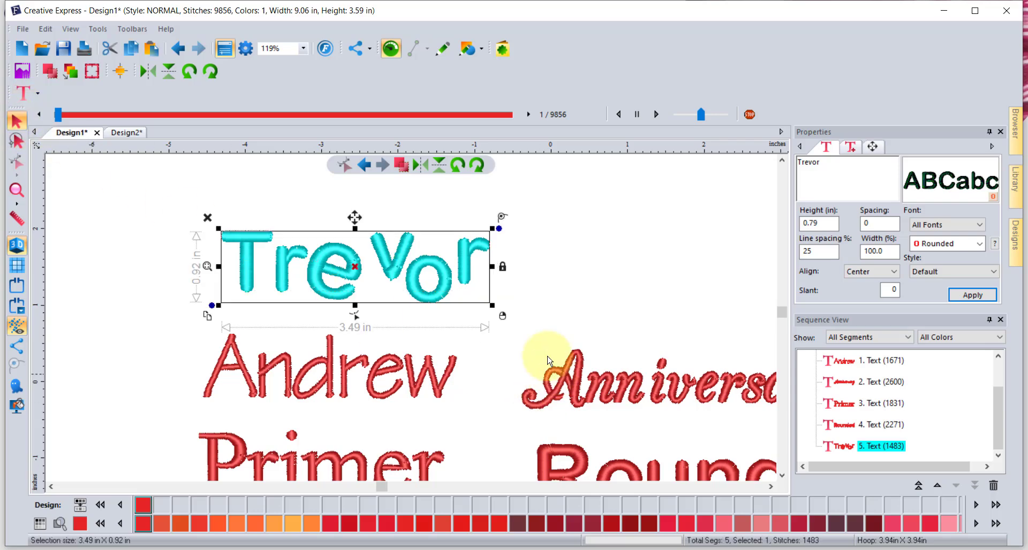
left_click_drag(492, 307, 511, 325)
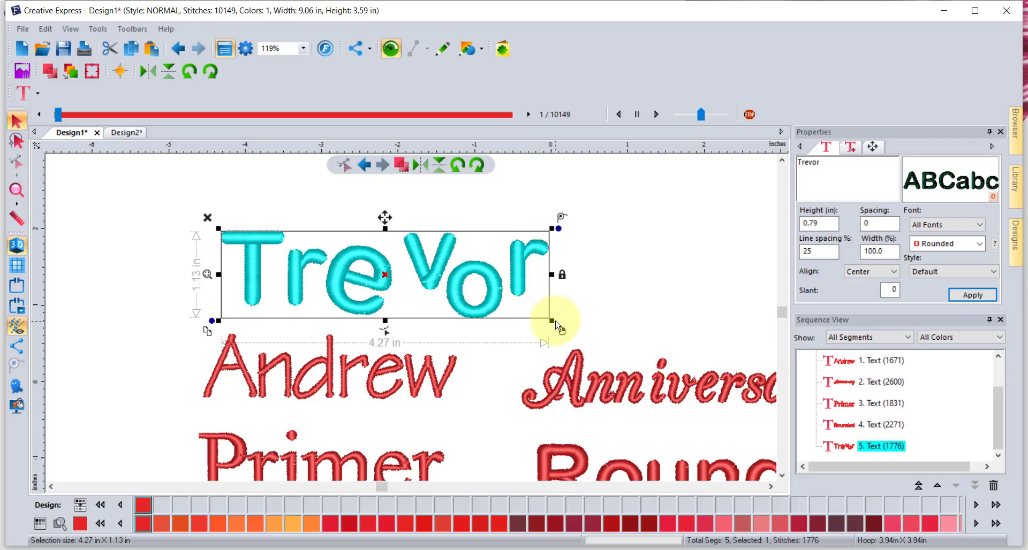
left_click_drag(550, 321, 373, 293)
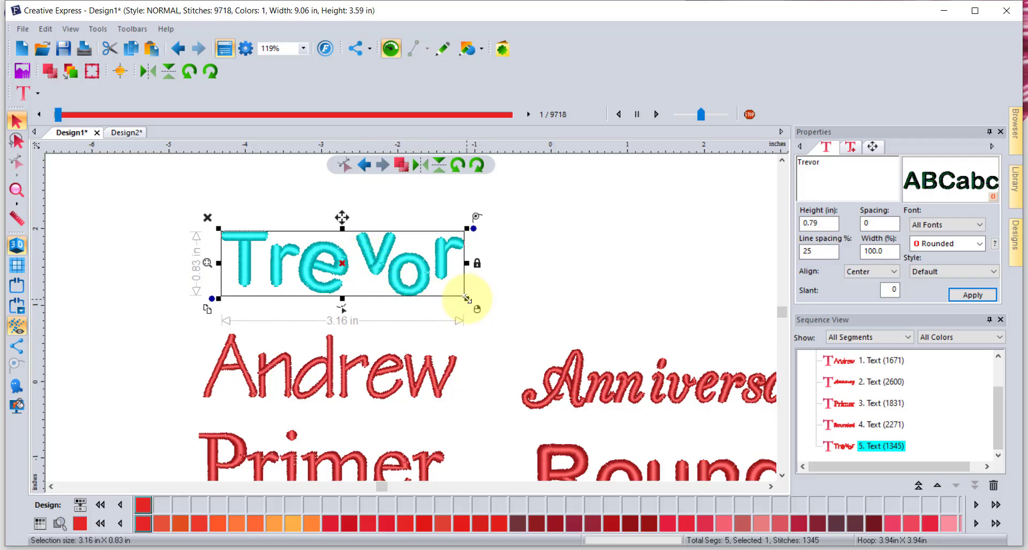
left_click_drag(465, 298, 474, 278)
left_click(479, 282)
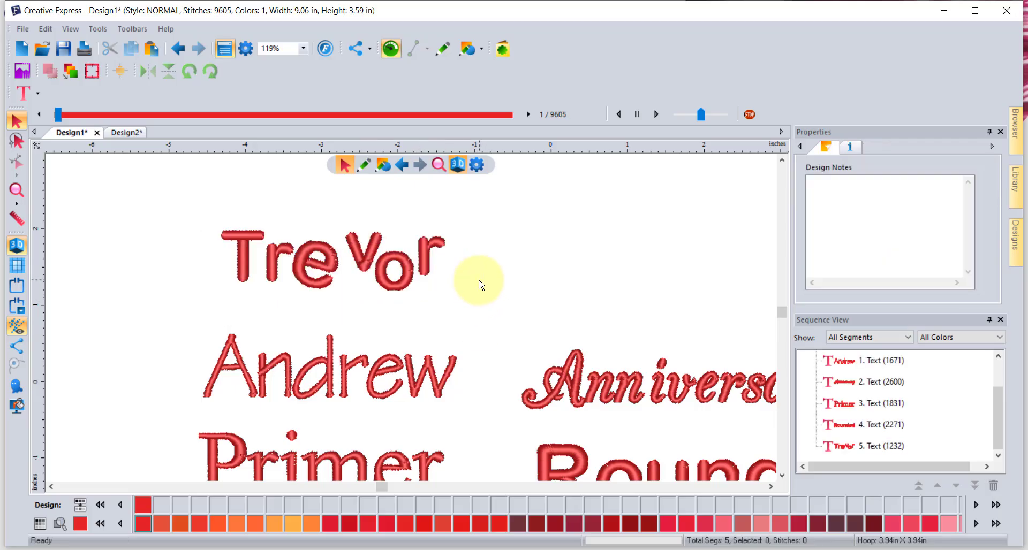
scroll(481, 284, "down", 3)
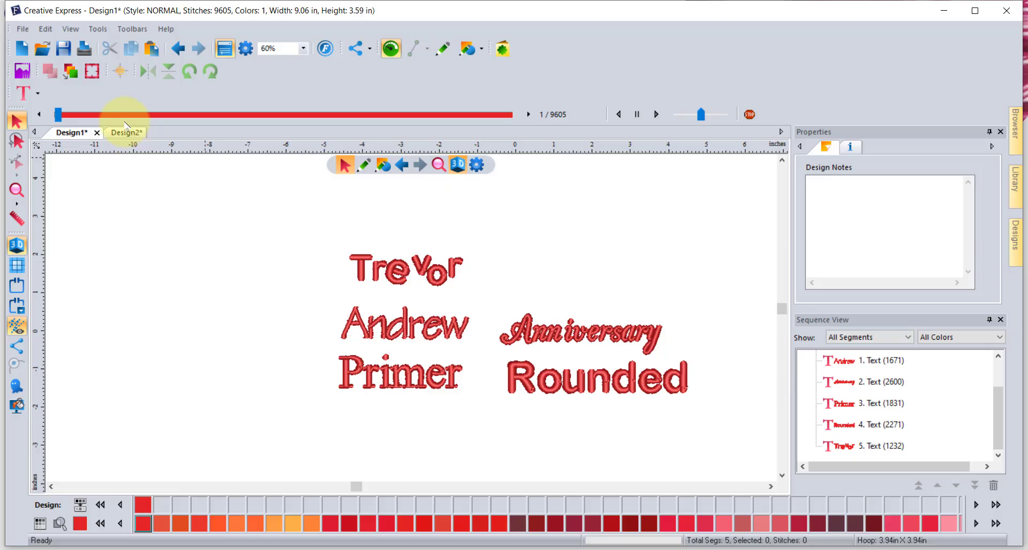
Step: Start Design3 and place the EC01 Designs folkart bird (7.43 × 7.47 in, 6 colours)
left_click(21, 48)
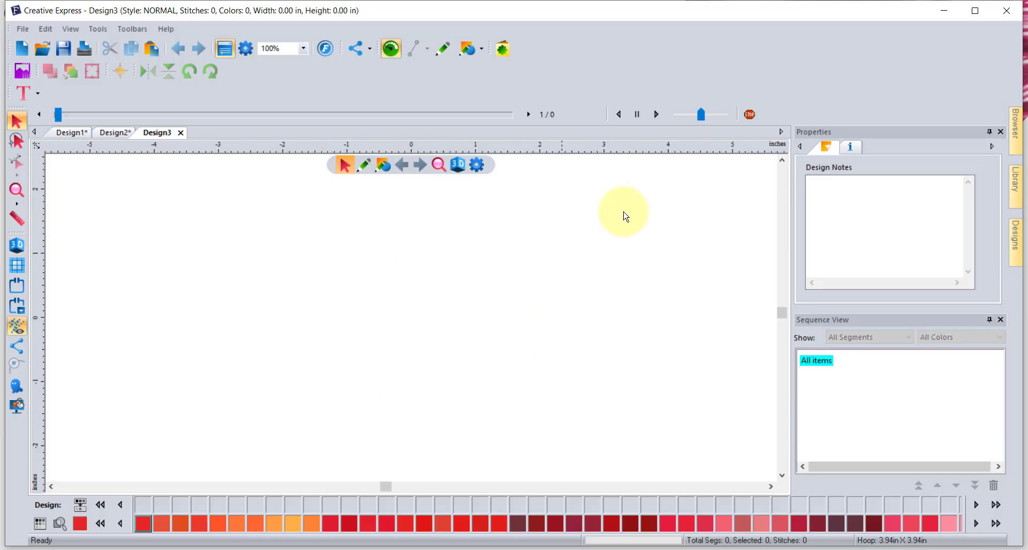
left_click(1014, 241)
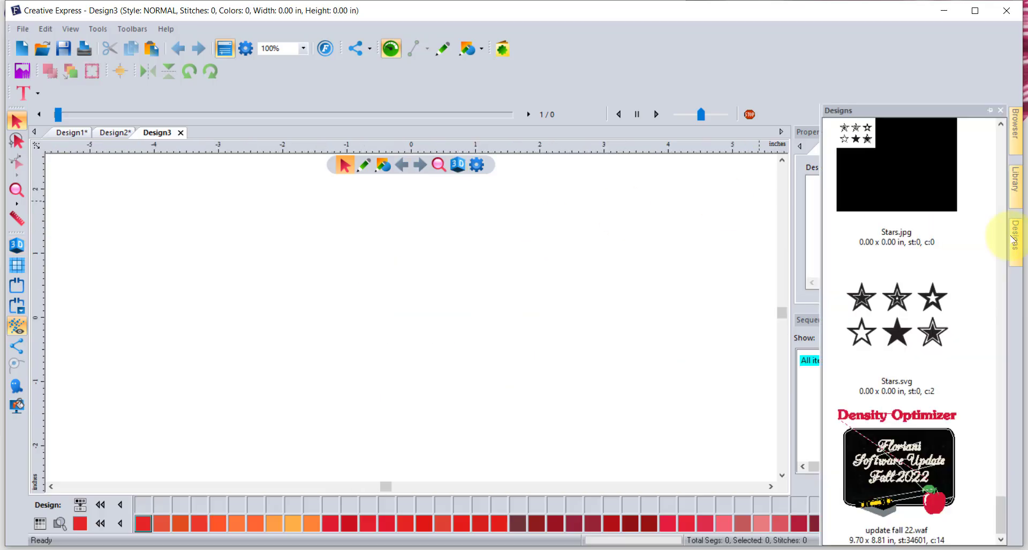
left_click(1016, 192)
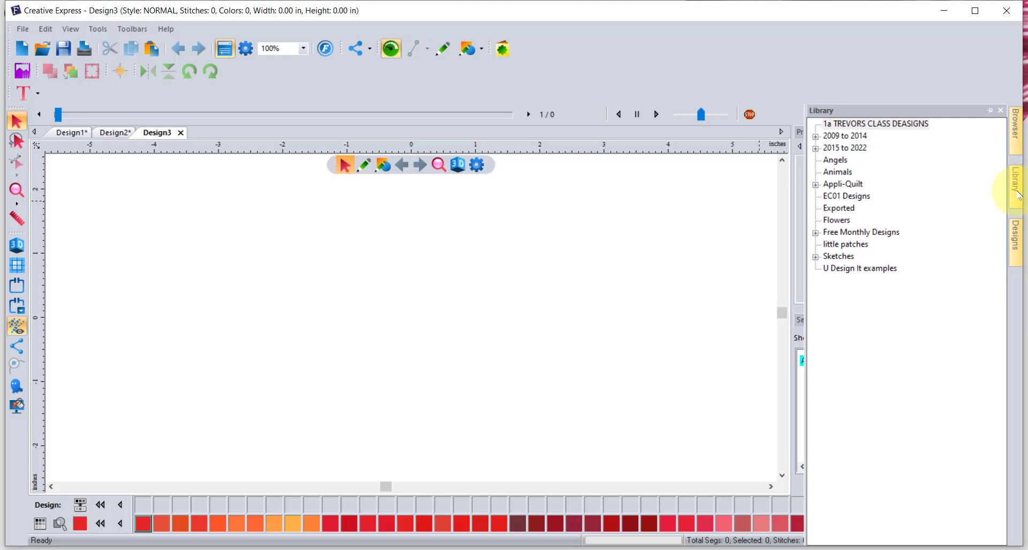
left_click(847, 194)
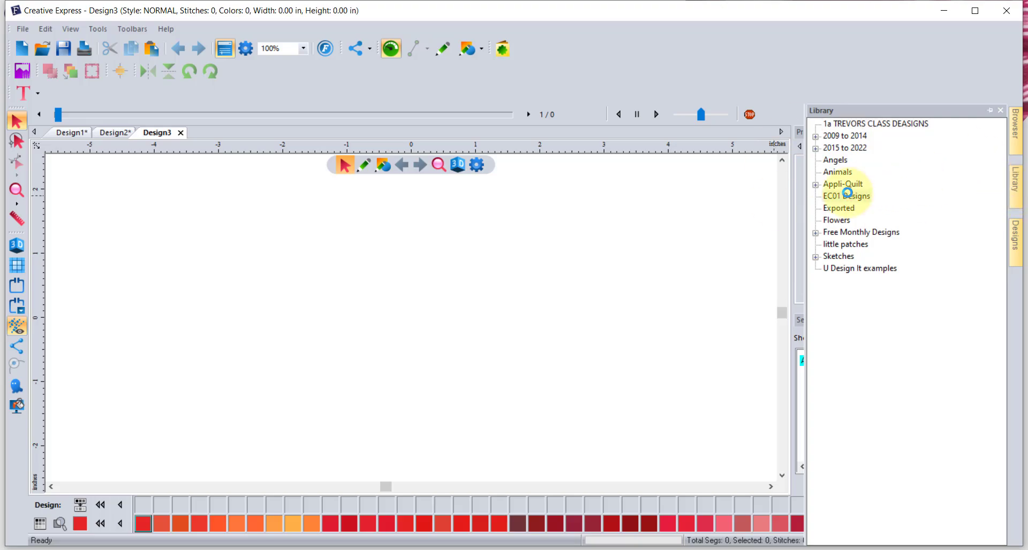
left_click(1013, 238)
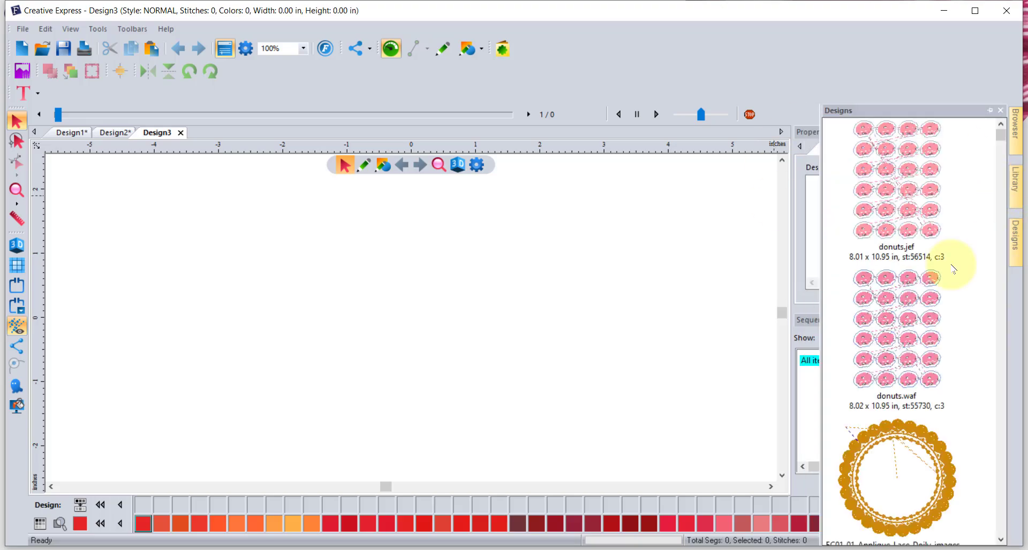
scroll(953, 268, "down", 3)
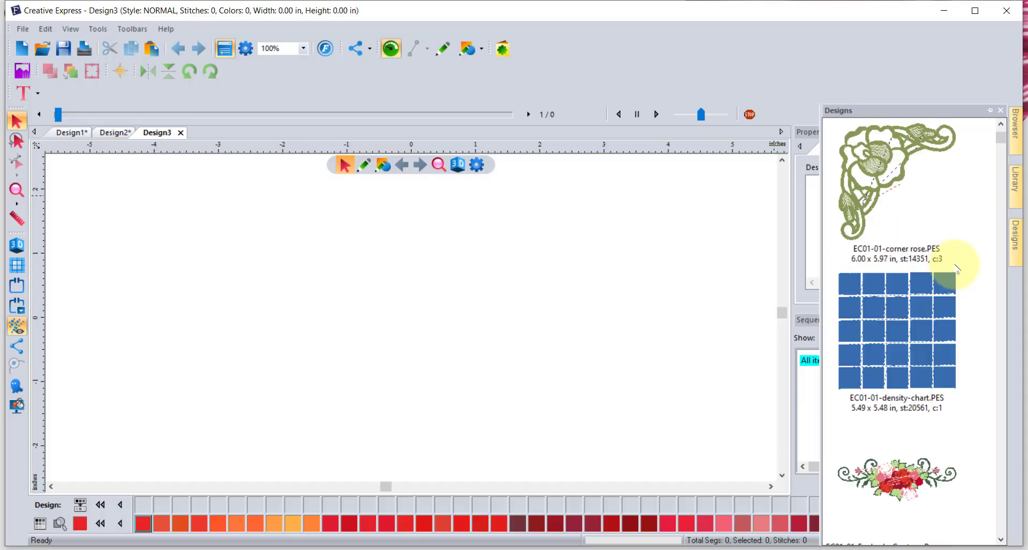
scroll(959, 268, "down", 3)
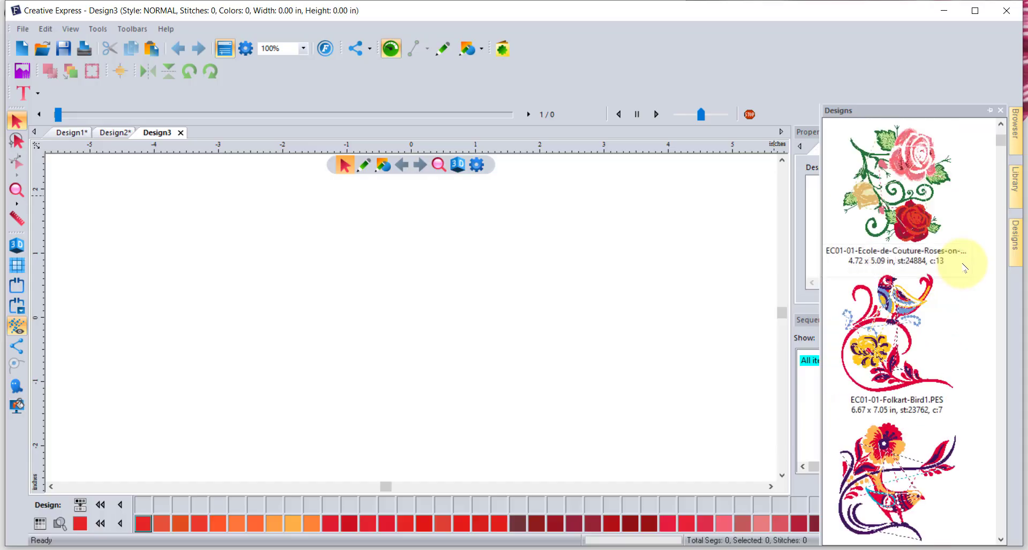
left_click_drag(926, 329, 393, 294)
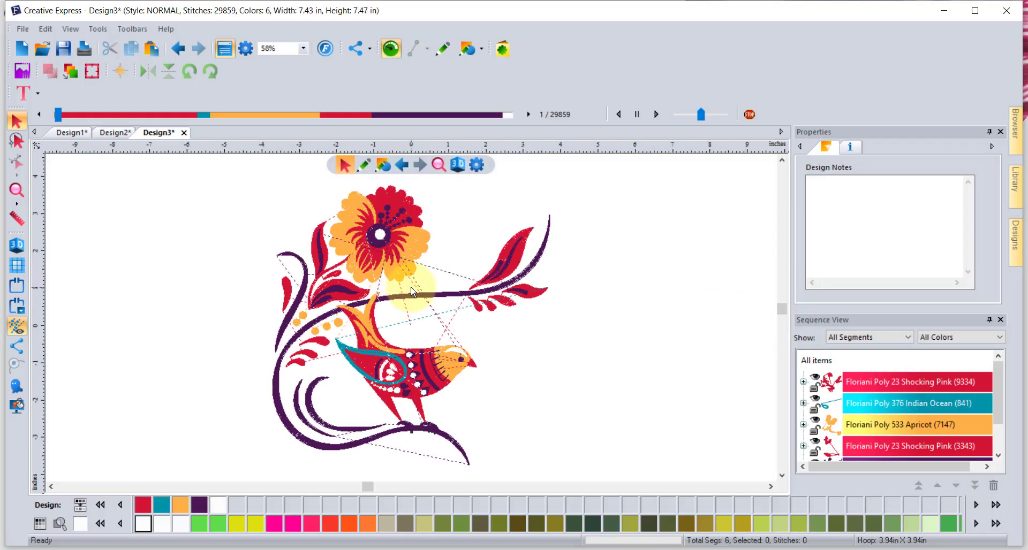
Step: Add circle text around the bird: Trevor on the upper arc, Conquergood on the lower
scroll(229, 213, "down", 2)
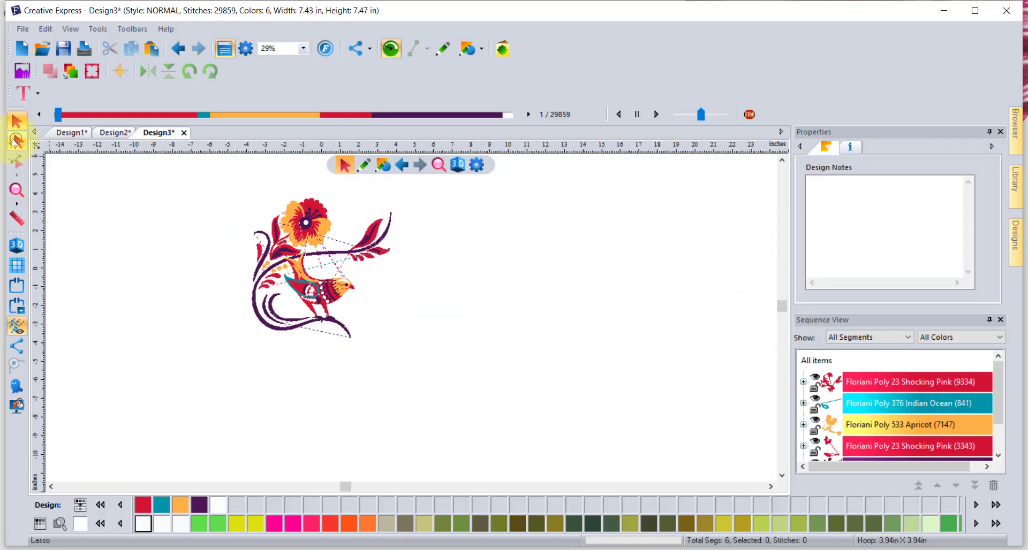
left_click(34, 97)
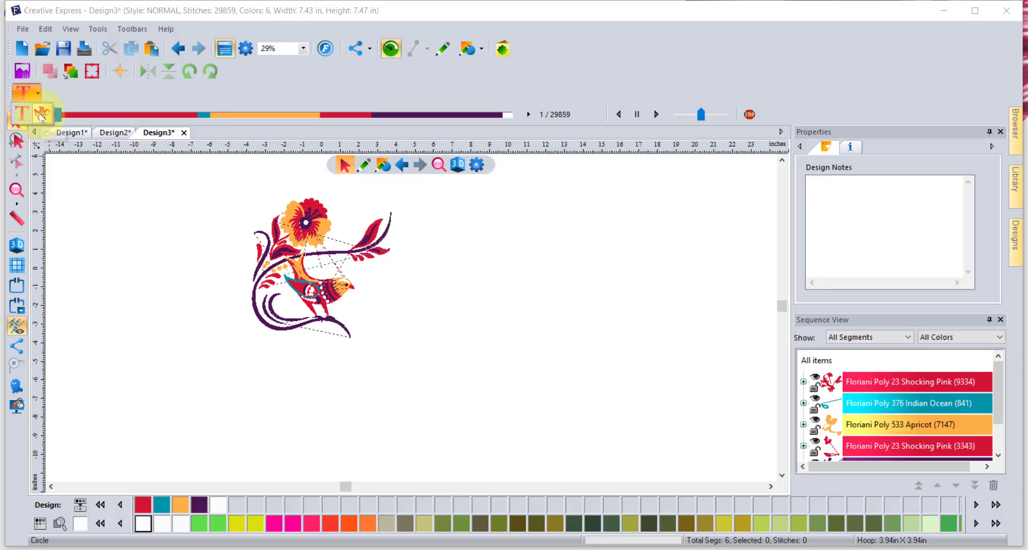
left_click(42, 114)
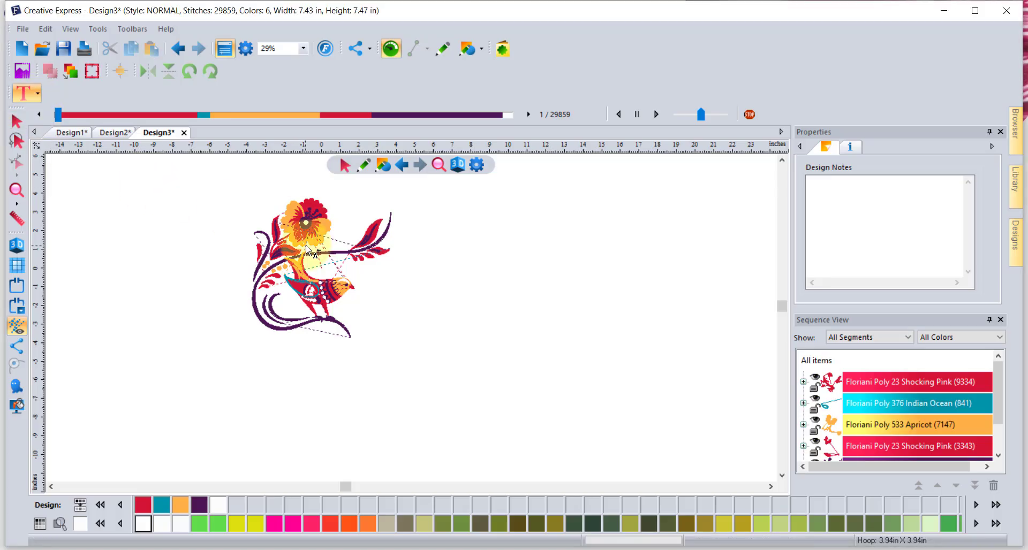
left_click(339, 193)
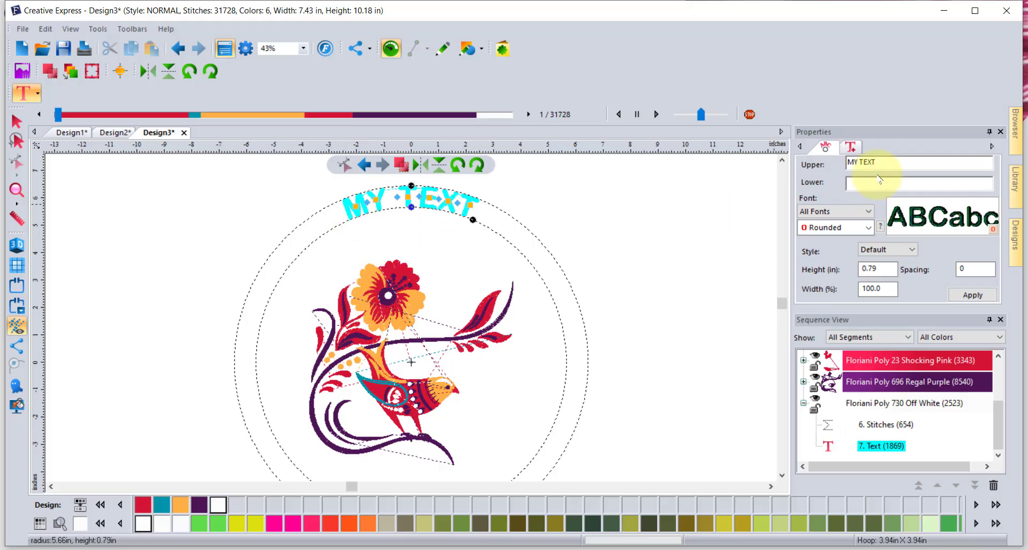
left_click_drag(877, 162, 848, 162)
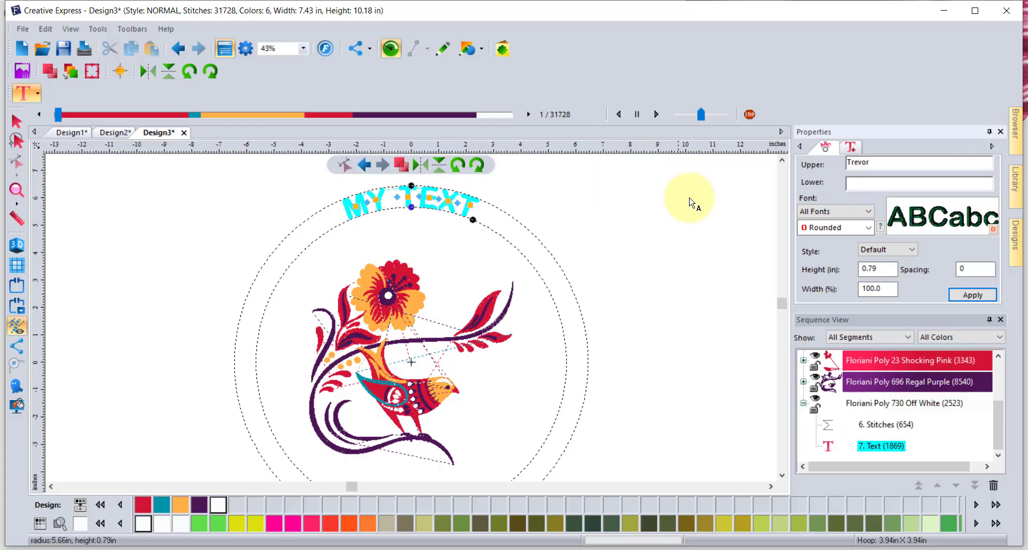
left_click(886, 184)
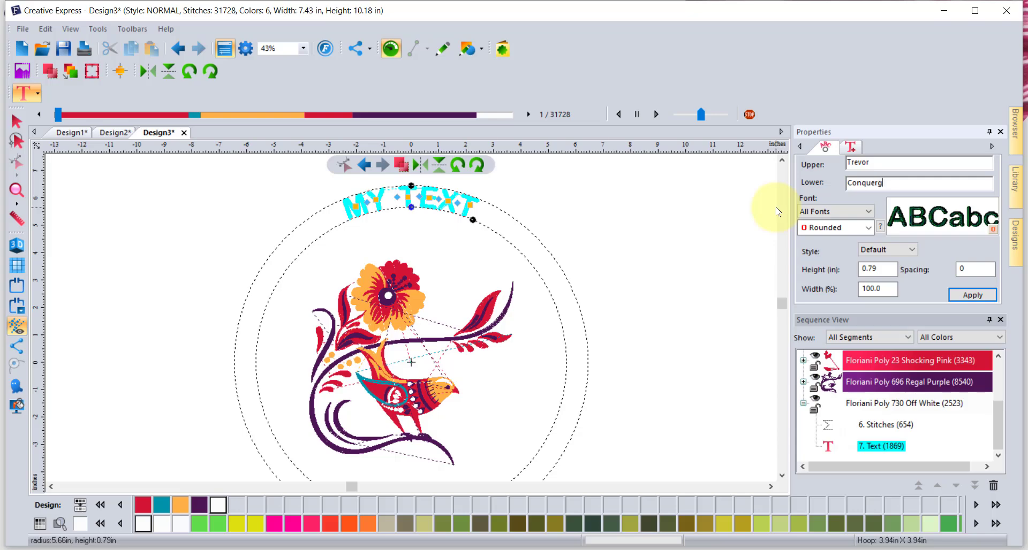
left_click(983, 298)
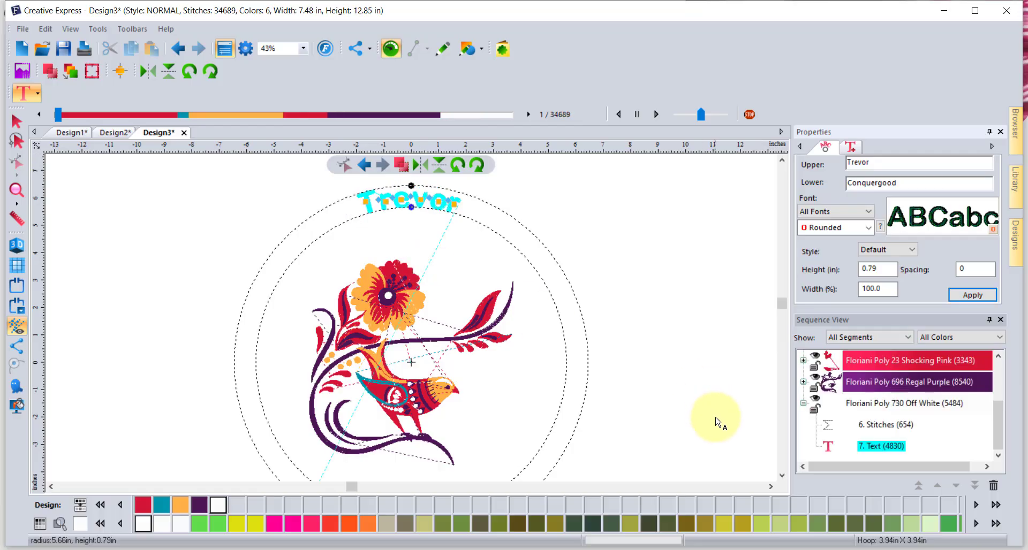
scroll(667, 412, "down", 3)
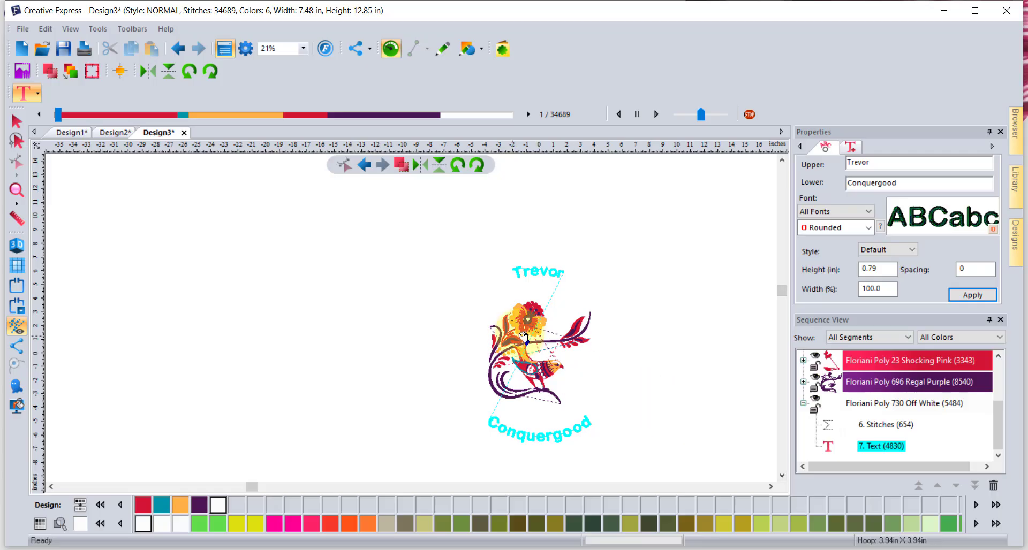
Step: Shrink the circle text radius around the bird and raise letter height to 1.11 in
scroll(545, 263, "up", 3)
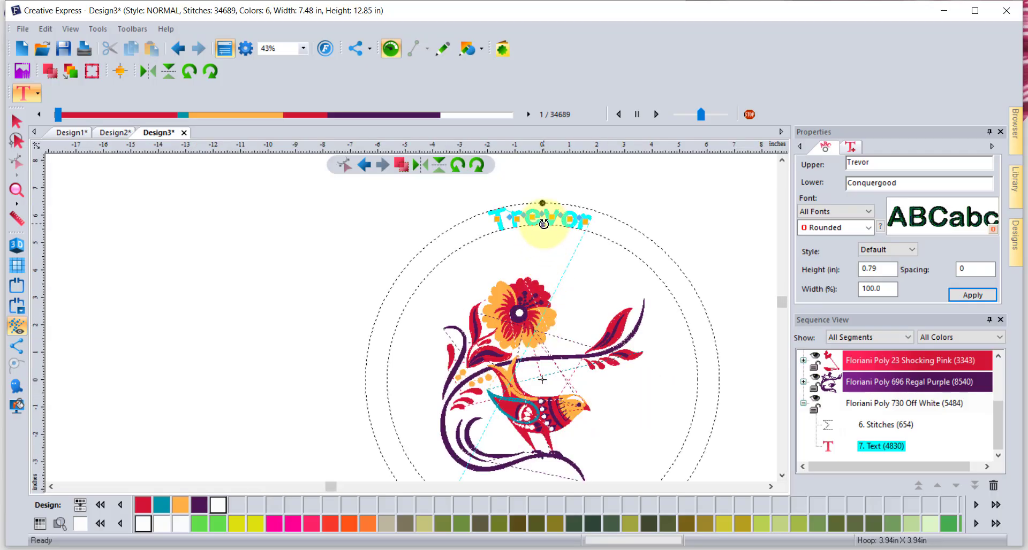
left_click_drag(542, 224, 515, 264)
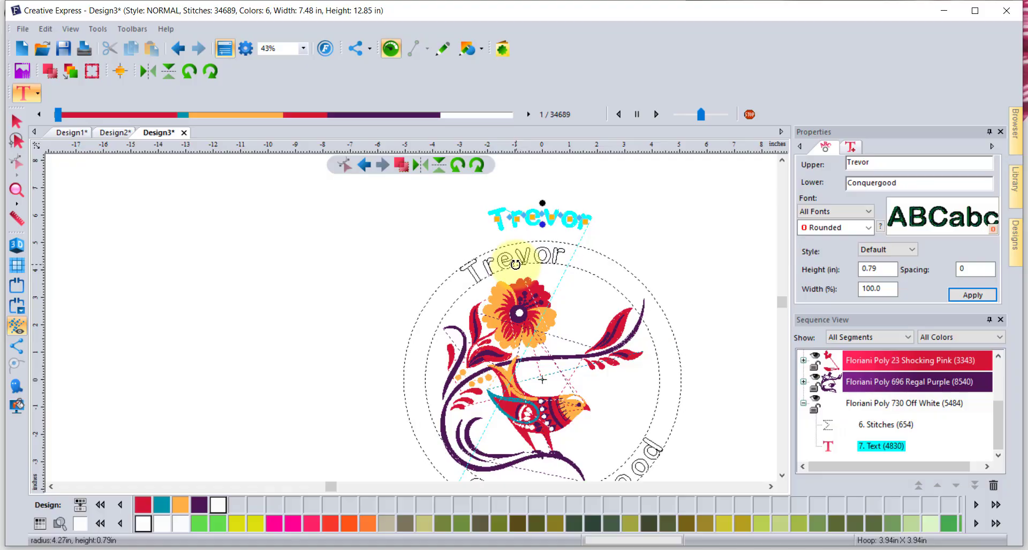
left_click_drag(568, 291, 568, 292)
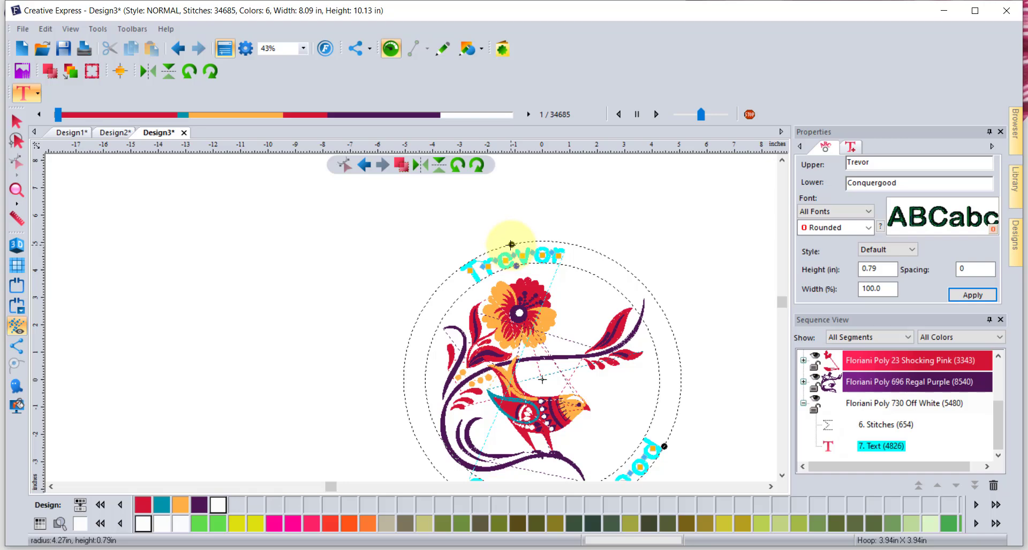
mouse_move(511, 244)
left_mouse_down()
mouse_move(495, 230)
mouse_move(505, 237)
left_mouse_up()
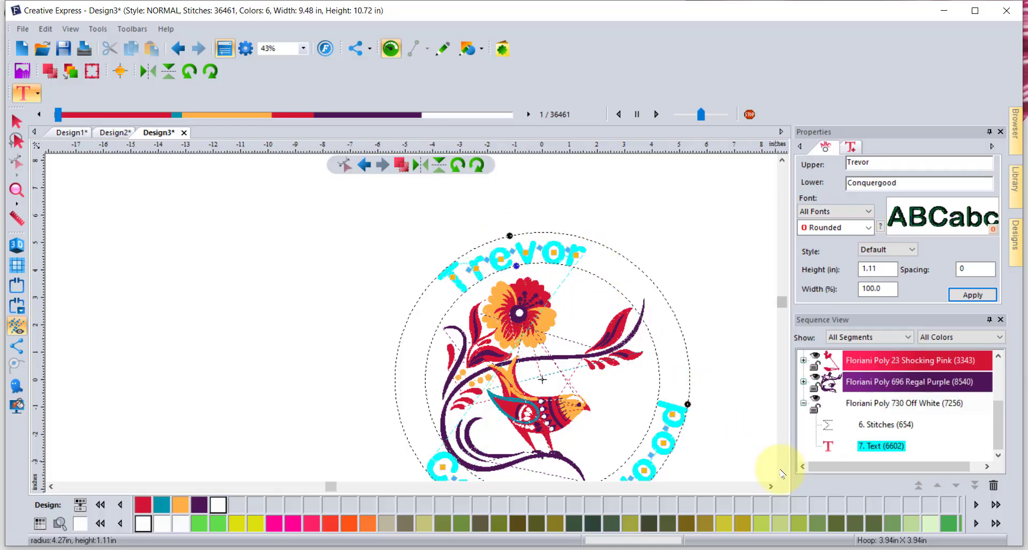
Step: Turn on 3D stitch view and zoom to fit the whole design
left_click(16, 246)
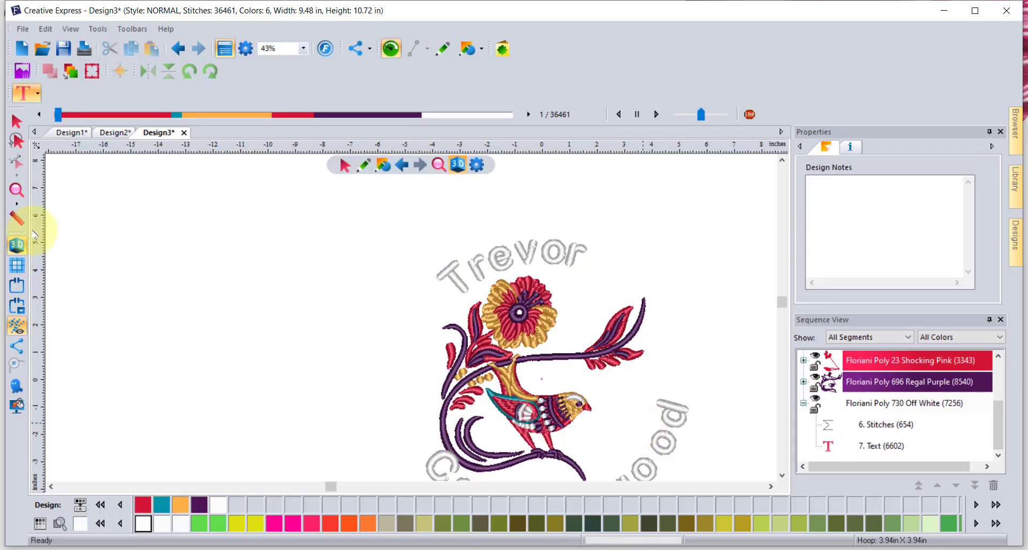
left_click(16, 190)
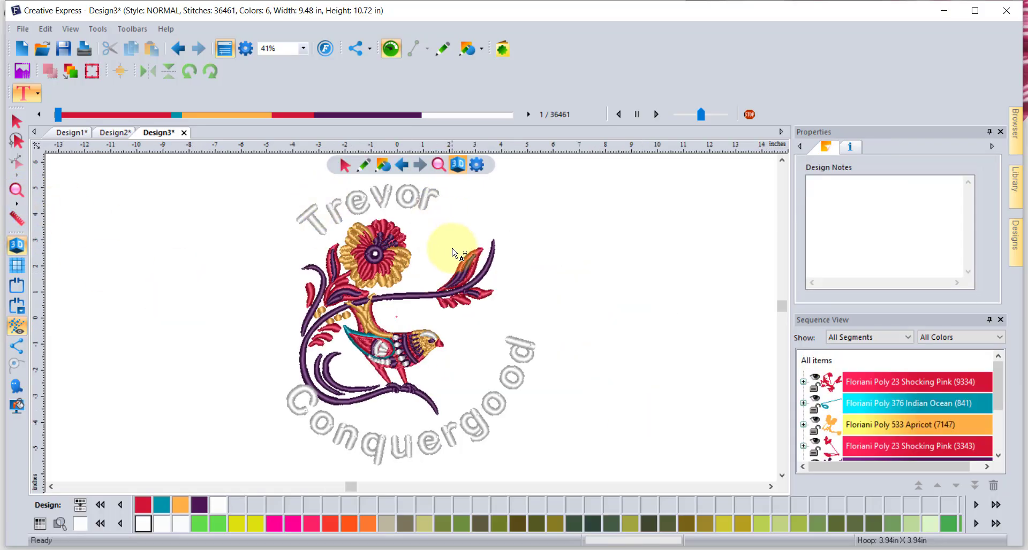